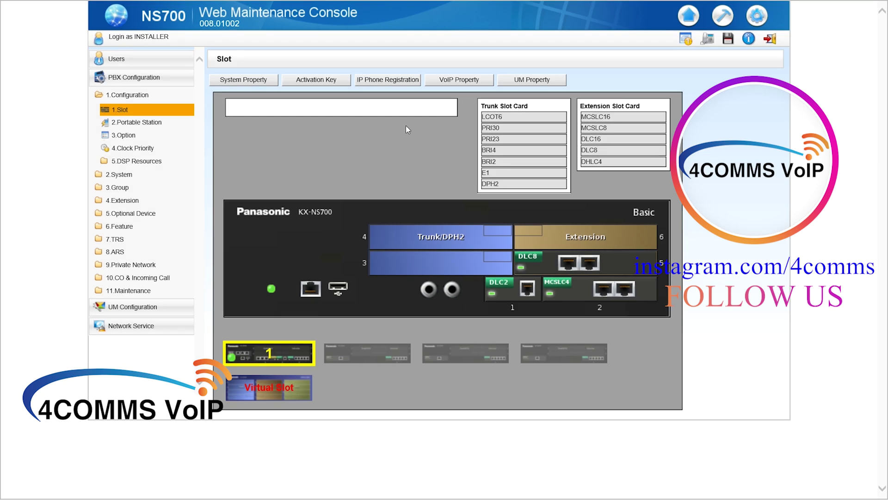
In Maintenance > Main, set the SMDR output port to LAN(TELNET).
{"action": "left_click", "coordinate": [138, 291]}
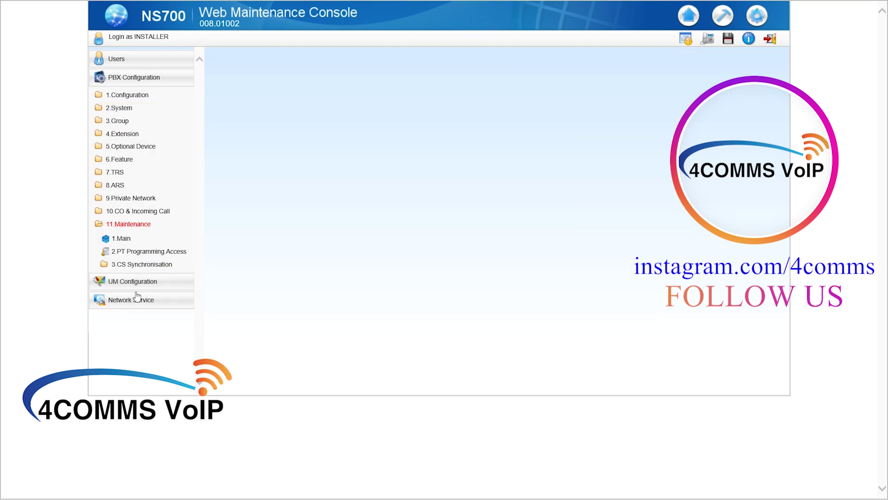
{"action": "left_click", "coordinate": [123, 239]}
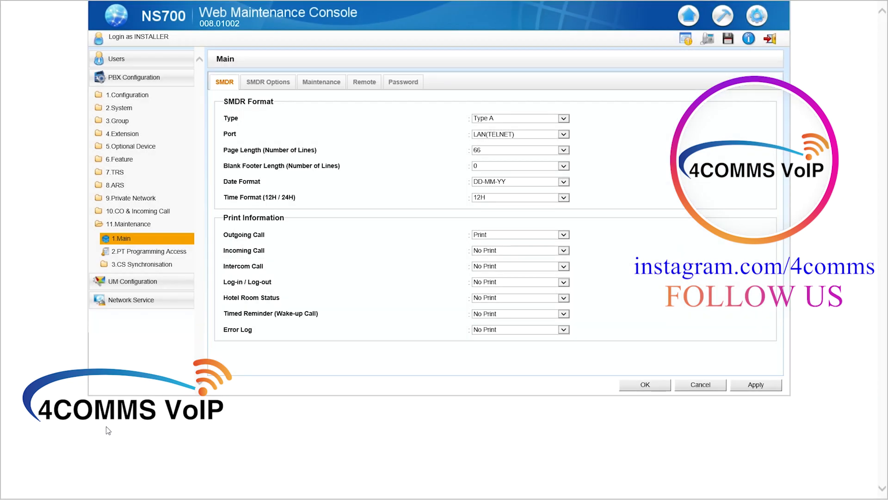
{"action": "left_click", "coordinate": [487, 136]}
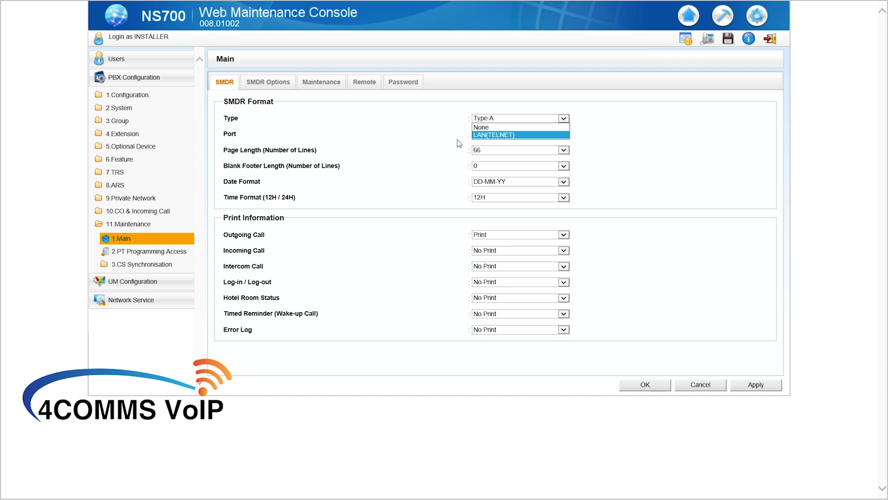
{"action": "left_click", "coordinate": [429, 142]}
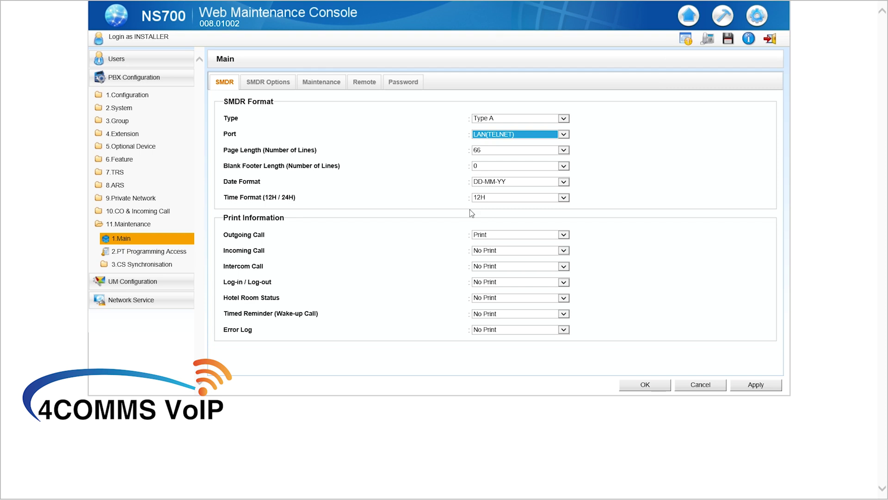
Set Incoming Call and Intercom Call to Print, keep Log-in / Log-out at No Print, and apply.
{"action": "left_click", "coordinate": [493, 250]}
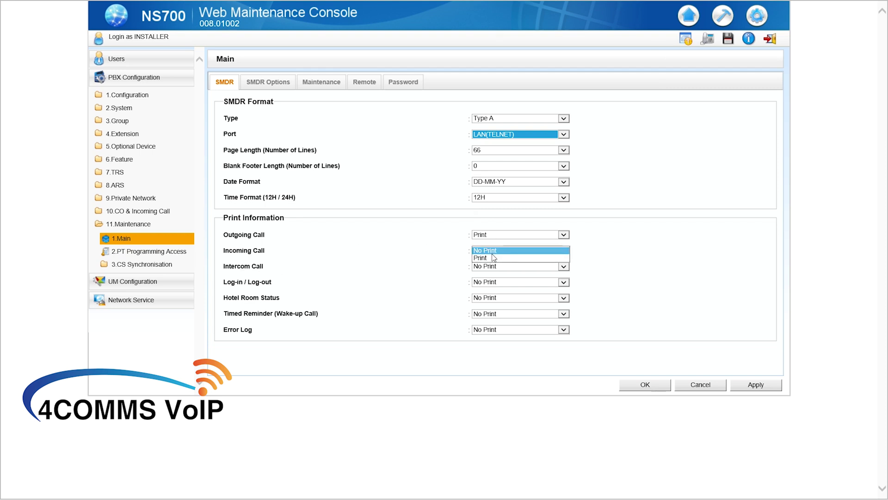
{"action": "left_click", "coordinate": [493, 257]}
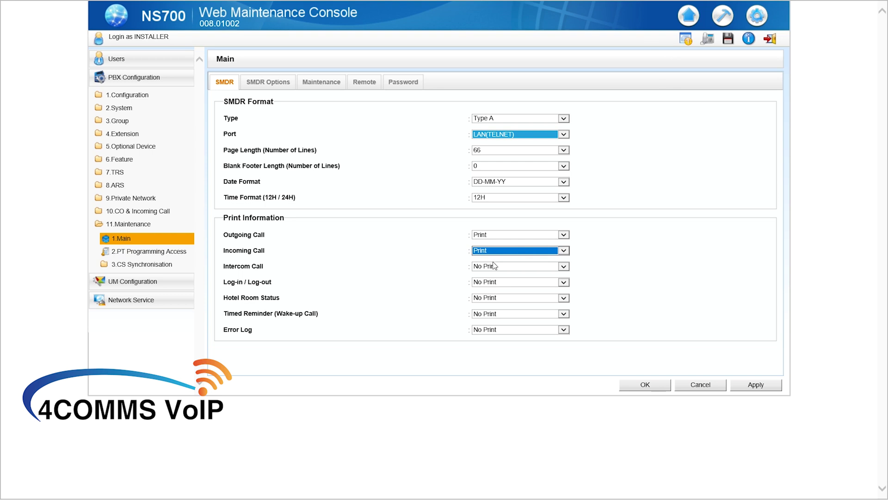
{"action": "left_click", "coordinate": [493, 267]}
{"action": "left_click", "coordinate": [493, 271]}
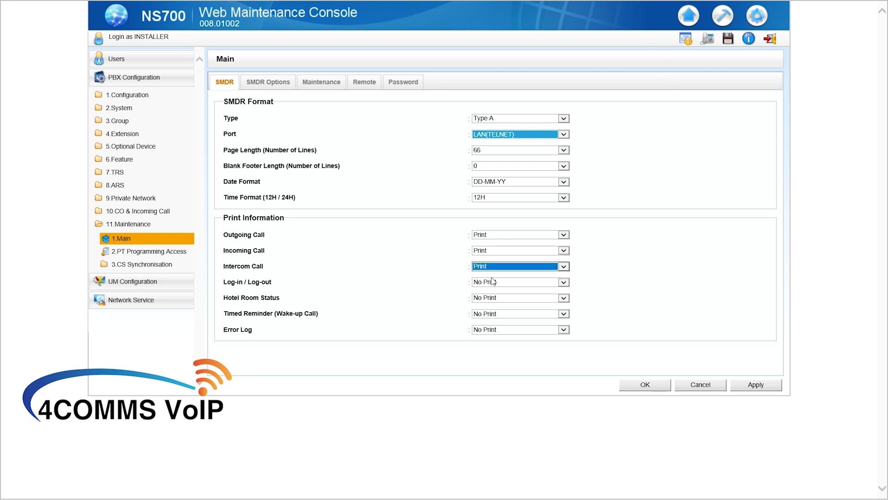
{"action": "left_click", "coordinate": [493, 282]}
{"action": "left_click", "coordinate": [420, 282]}
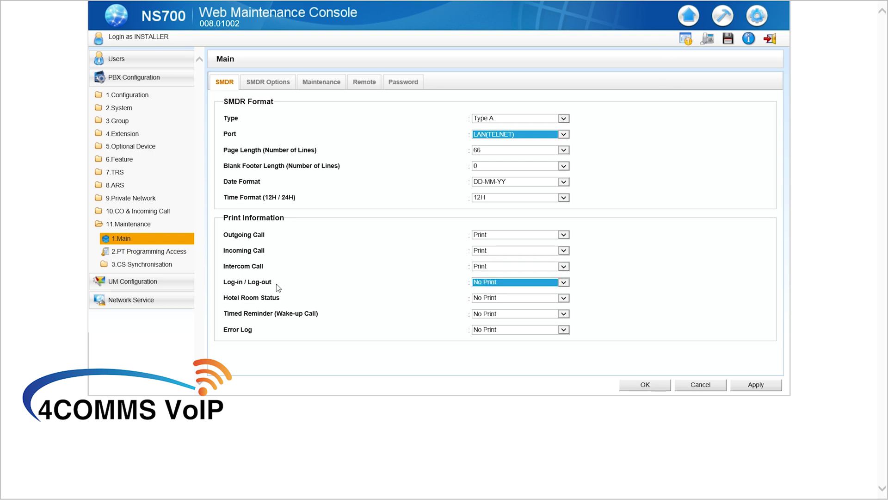
{"action": "left_click", "coordinate": [424, 263]}
{"action": "left_click", "coordinate": [761, 386]}
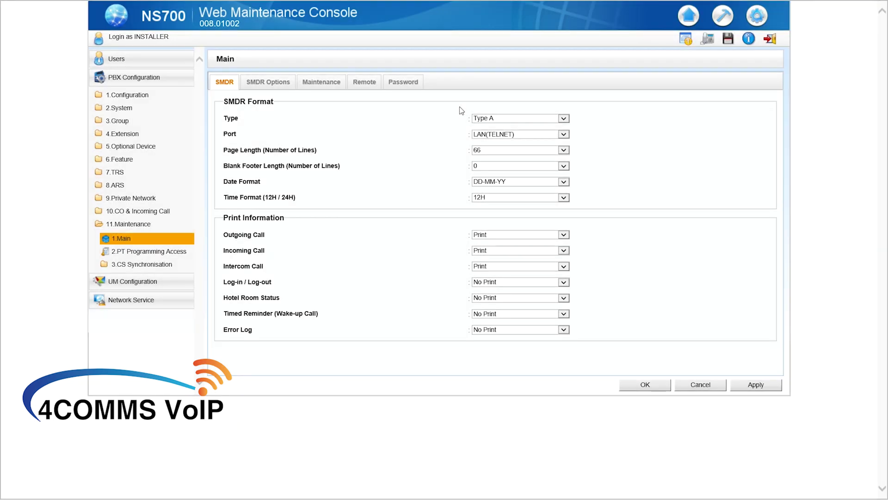
On SMDR Options, set DDI / DID Number & Name to Name + Number.
{"action": "left_click", "coordinate": [285, 81]}
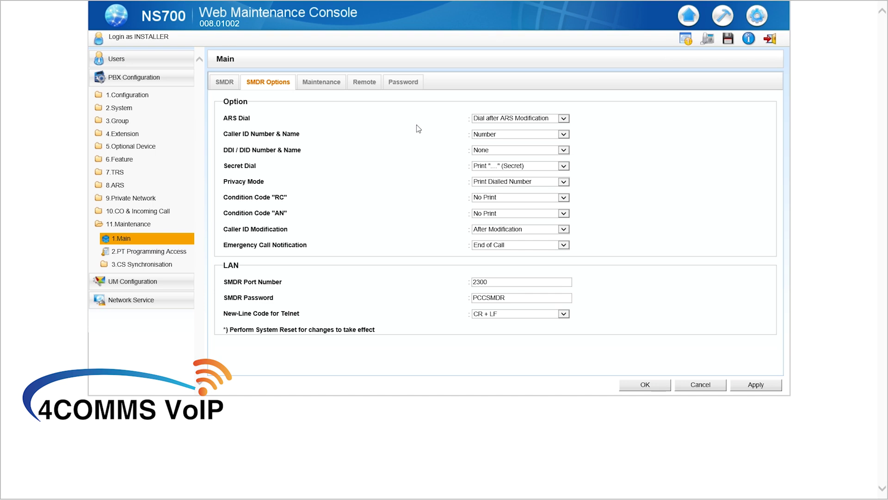
{"action": "left_click", "coordinate": [486, 152]}
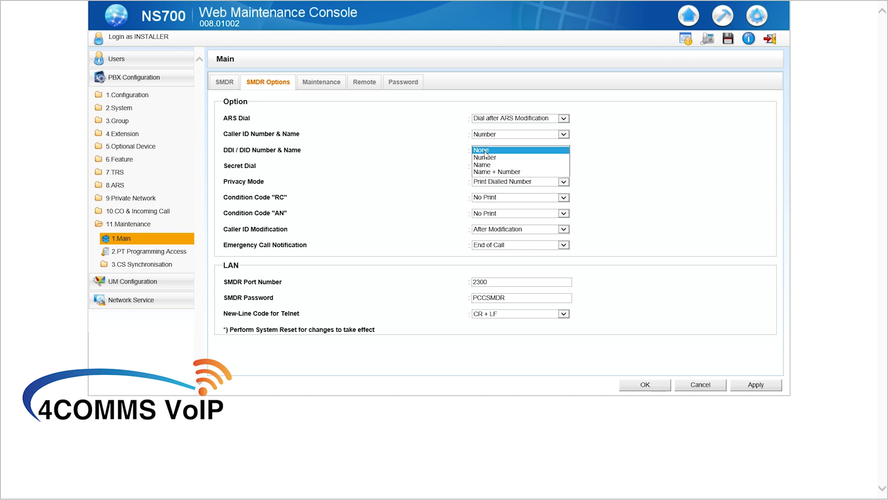
{"action": "left_click", "coordinate": [501, 172]}
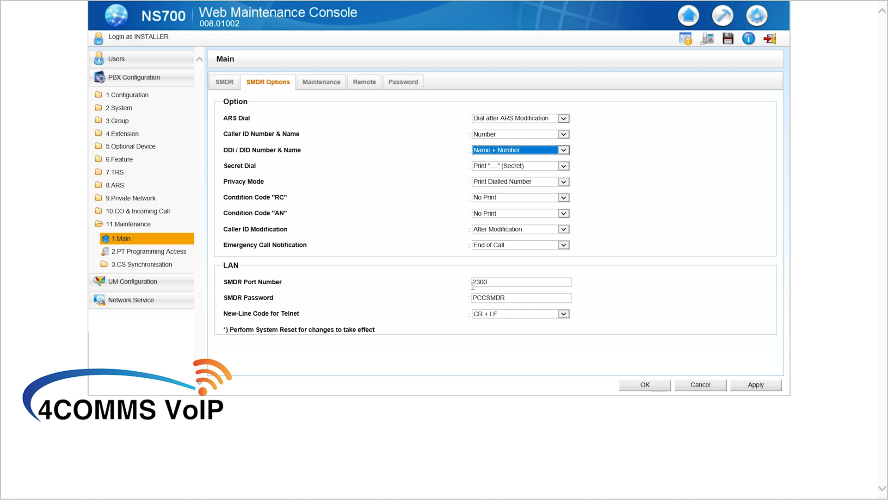
Confirm SMDR port 2300 and the password setting, then save the options with OK.
{"action": "left_click", "coordinate": [523, 282]}
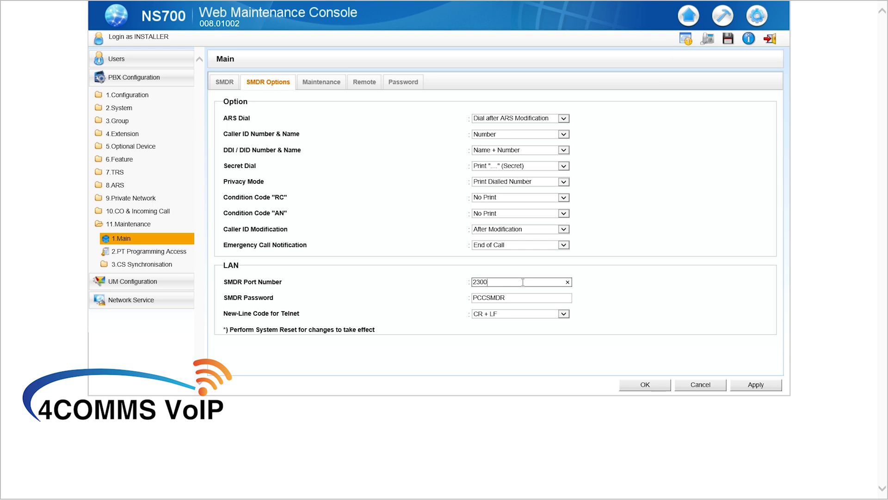
{"action": "left_click", "coordinate": [532, 297]}
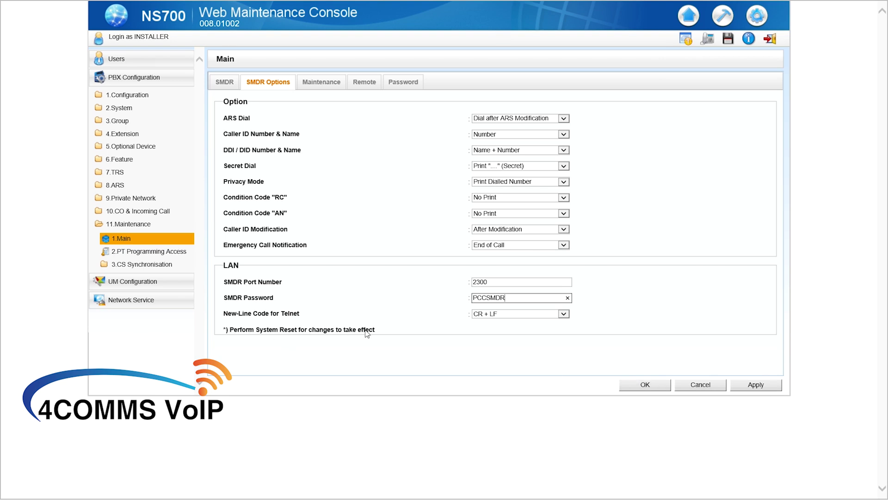
{"action": "left_click_drag", "start_coordinate": [375, 330], "coordinate": [224, 337]}
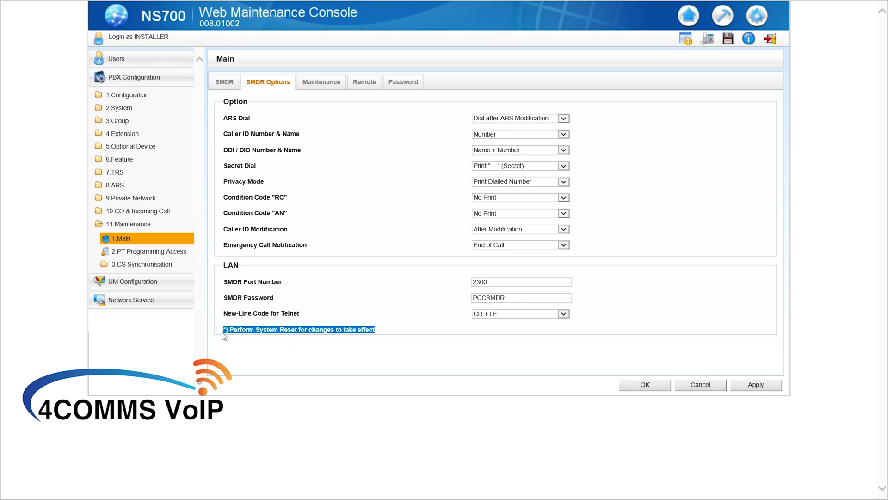
{"action": "left_click", "coordinate": [418, 341]}
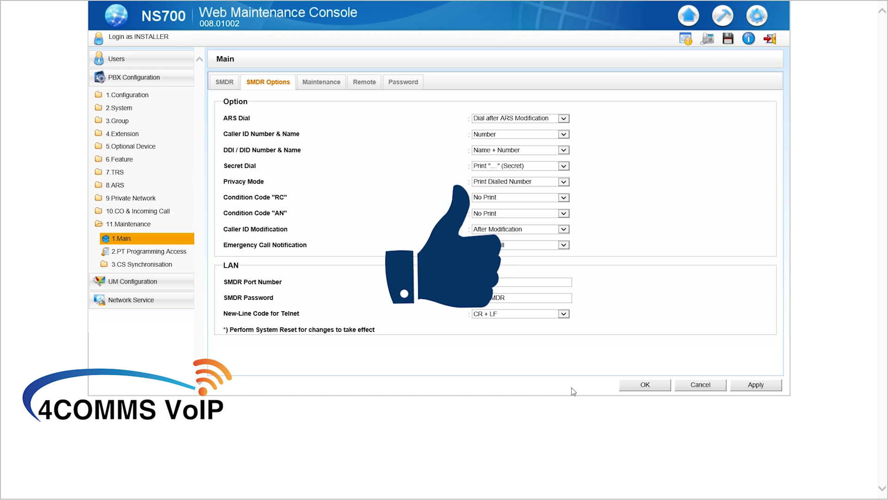
{"action": "left_click", "coordinate": [644, 386]}
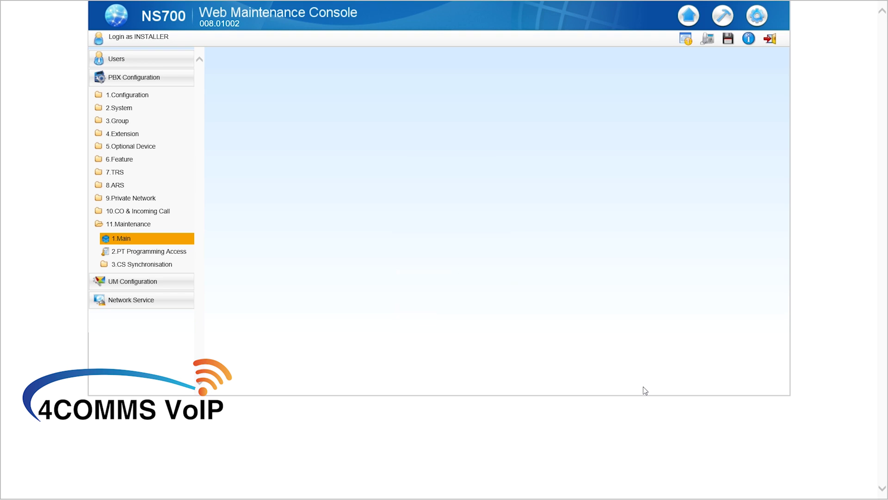
Open File Explorer to the Desktop's Hyper folder and select hypertrm.exe.
{"action": "key", "text": "super"}
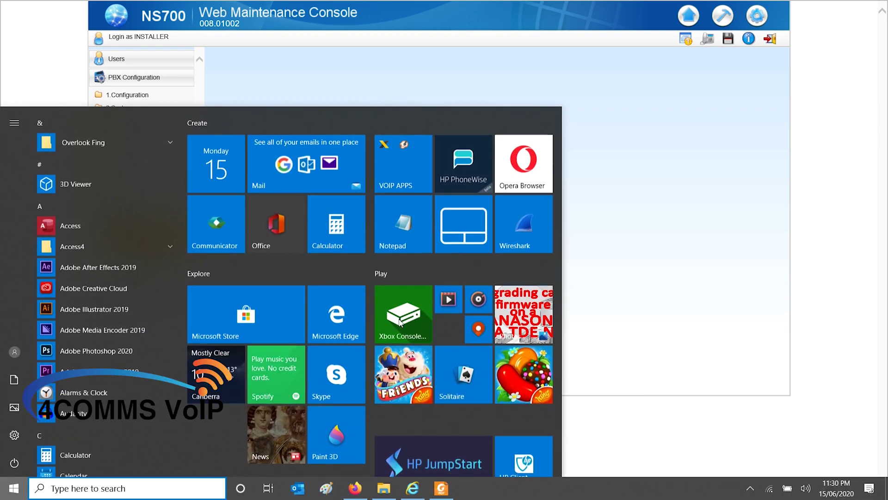
{"action": "left_click", "coordinate": [390, 496]}
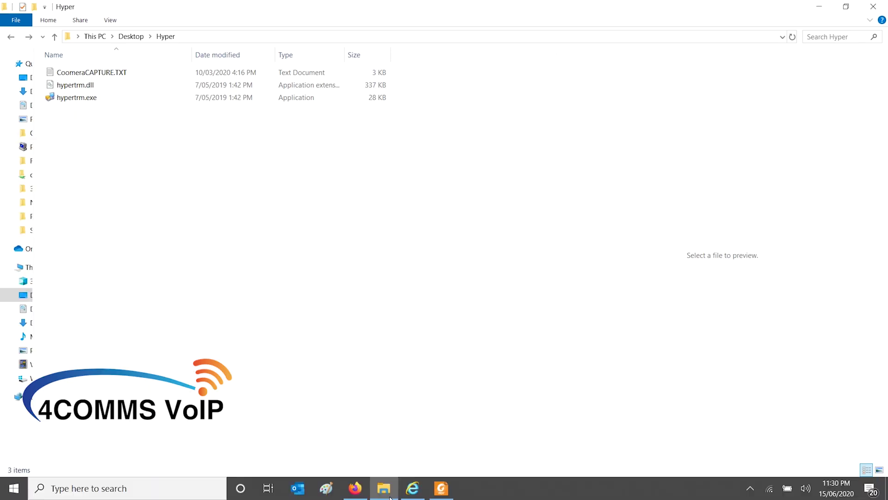
{"action": "left_click", "coordinate": [91, 100]}
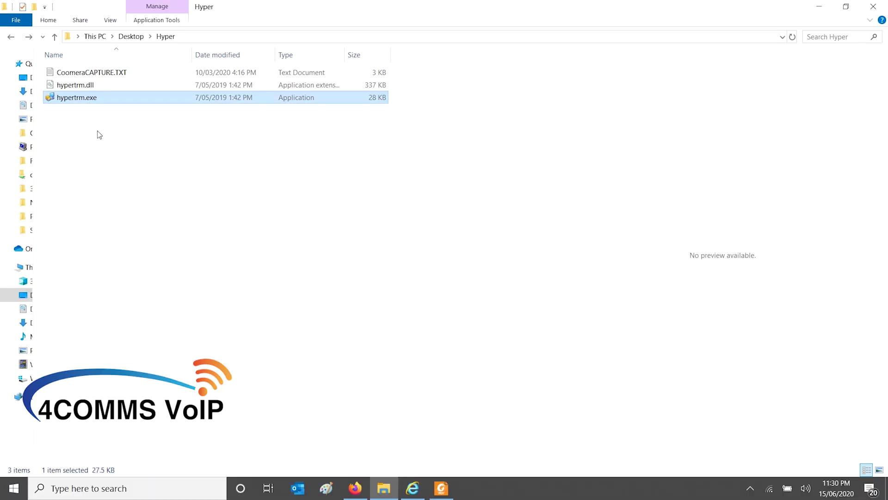
Launch HyperTerminal and name the new connection 'smdr test'.
{"action": "double_click", "coordinate": [78, 102]}
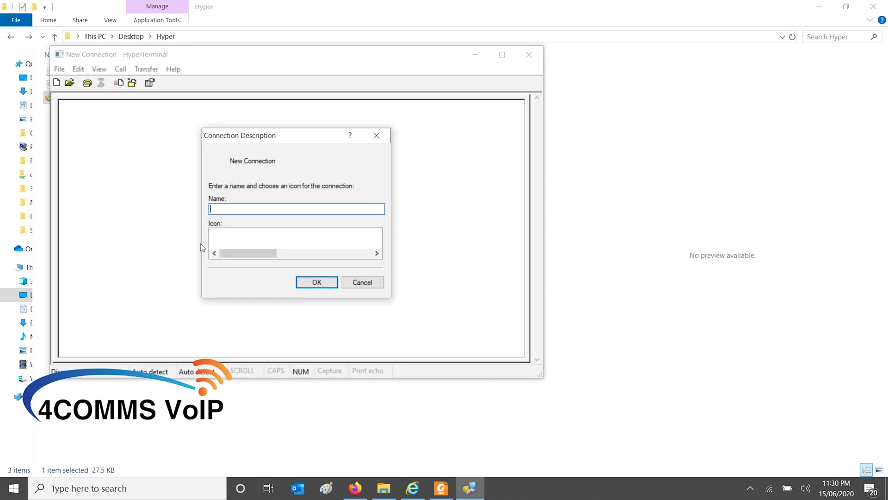
{"action": "type", "text": "smdr test"}
{"action": "left_click", "coordinate": [318, 285]}
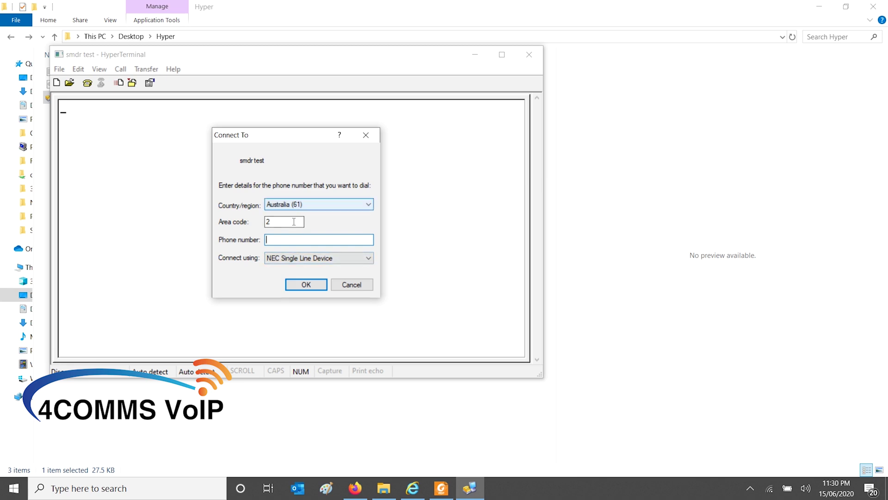
Connect using TCP/IP (Winsock) to the PBX on port 2300.
{"action": "left_click", "coordinate": [289, 259]}
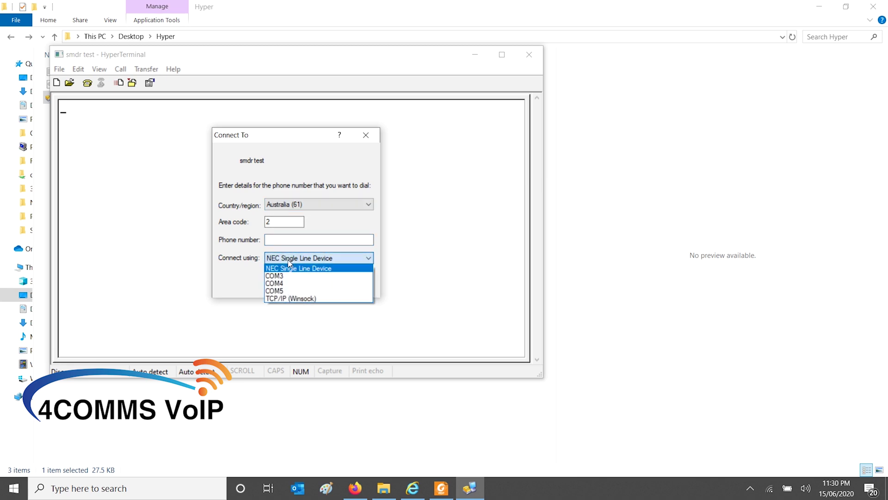
{"action": "left_click", "coordinate": [287, 298]}
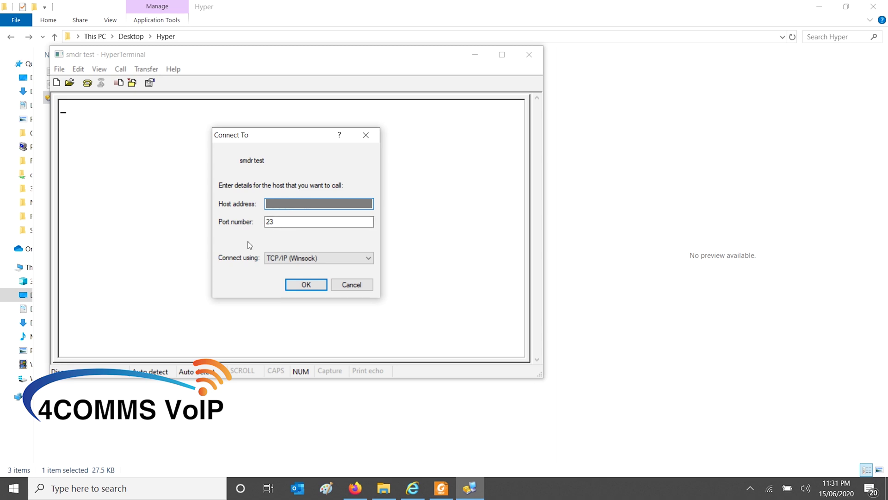
{"action": "left_click", "coordinate": [287, 224]}
{"action": "type", "text": "00"}
{"action": "left_click", "coordinate": [305, 285]}
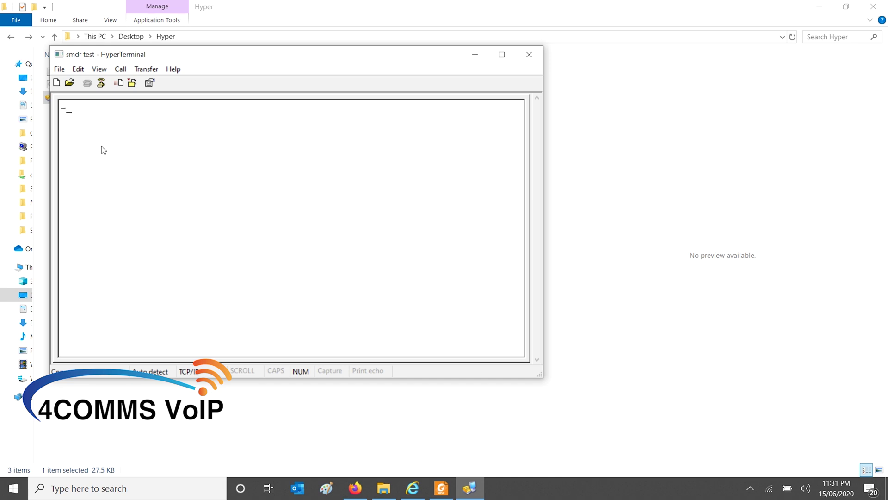
Send the SMDR request in capitals to the PBX and maximize the terminal window.
{"action": "key", "text": "Caps_Lock"}
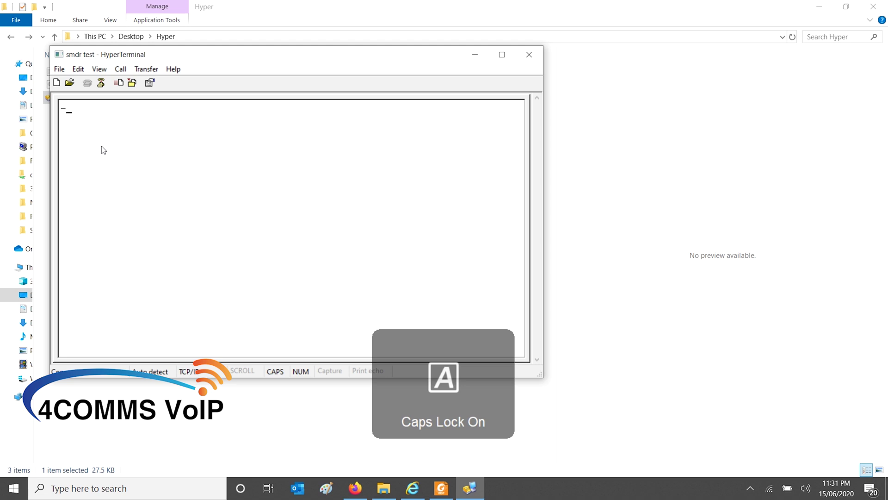
{"action": "type", "text": "SD"}
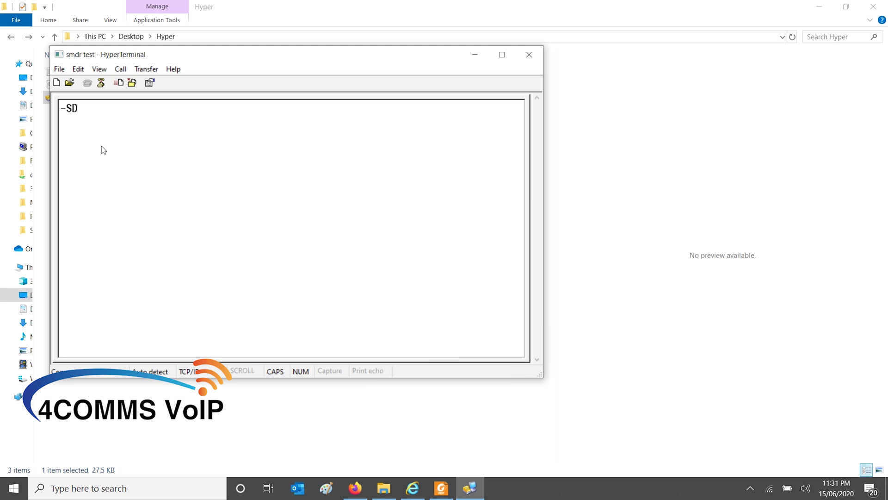
{"action": "type", "text": "MDR"}
{"action": "key", "text": "Return"}
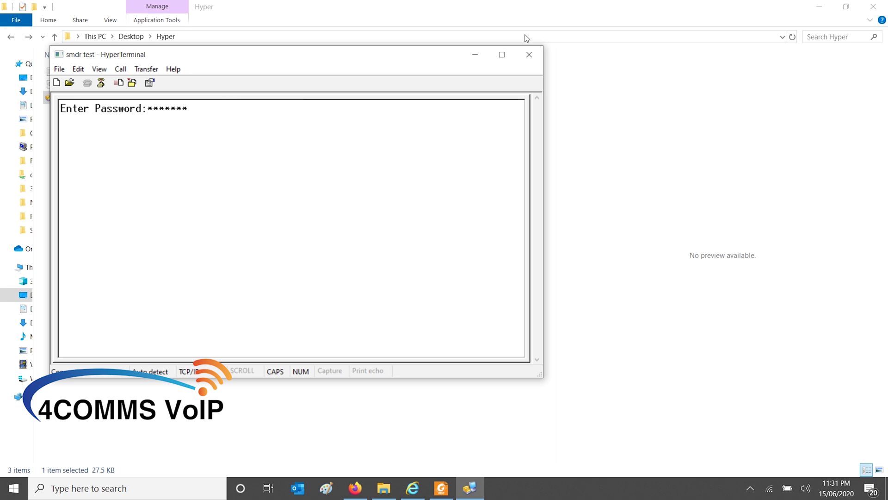
{"action": "left_click", "coordinate": [504, 55]}
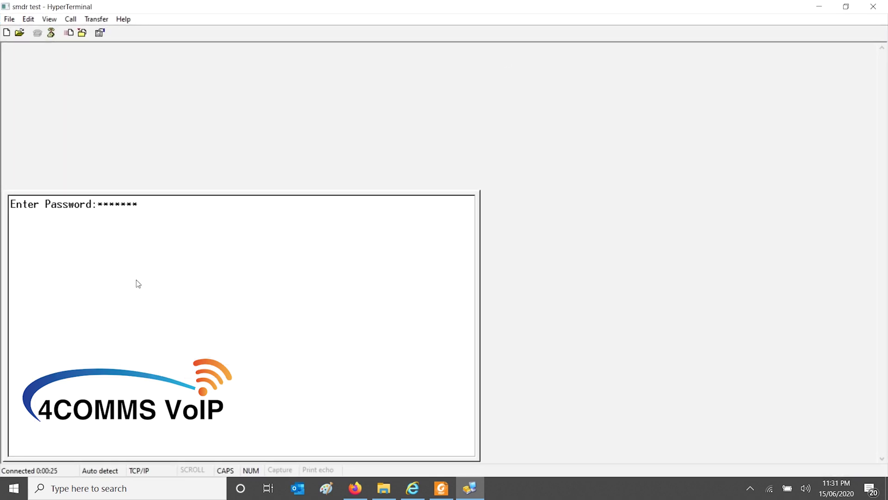
Submit the password so the three 06/06/20 SMDR call records stream into the terminal.
{"action": "key", "text": "Return"}
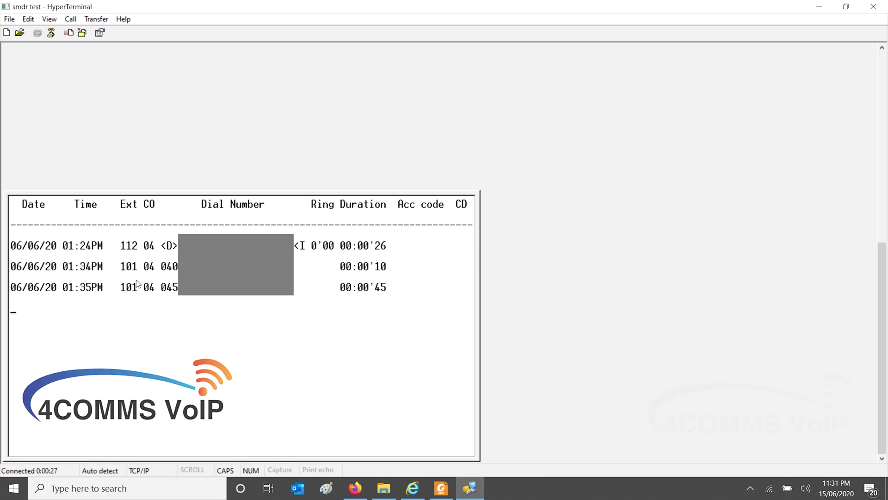